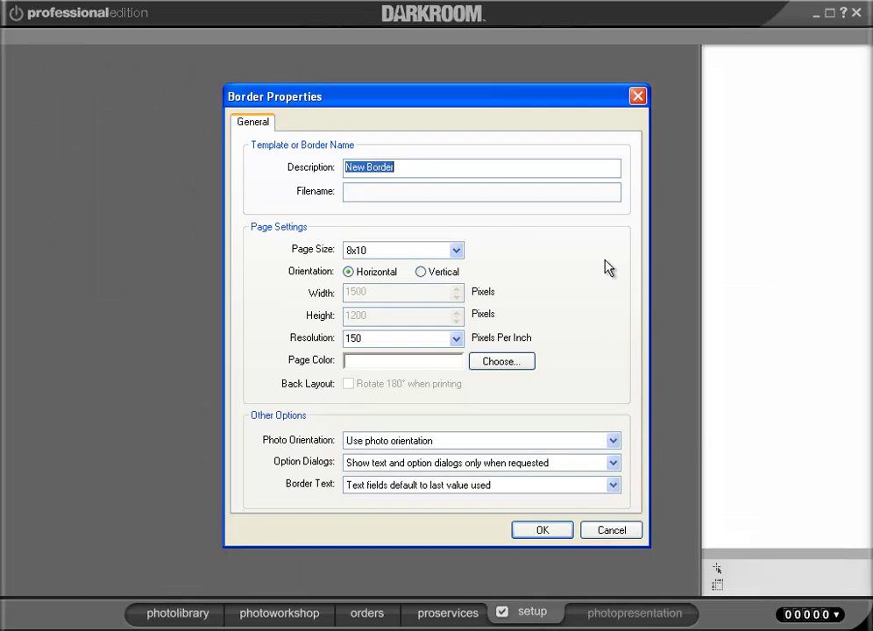
# Step: Create an 8x10 border with vertical orientation, described as "Logo 8x10 Vertical", and add a full-page photo placeholder using the default options
pyautogui.write('Logo 8x10 V')
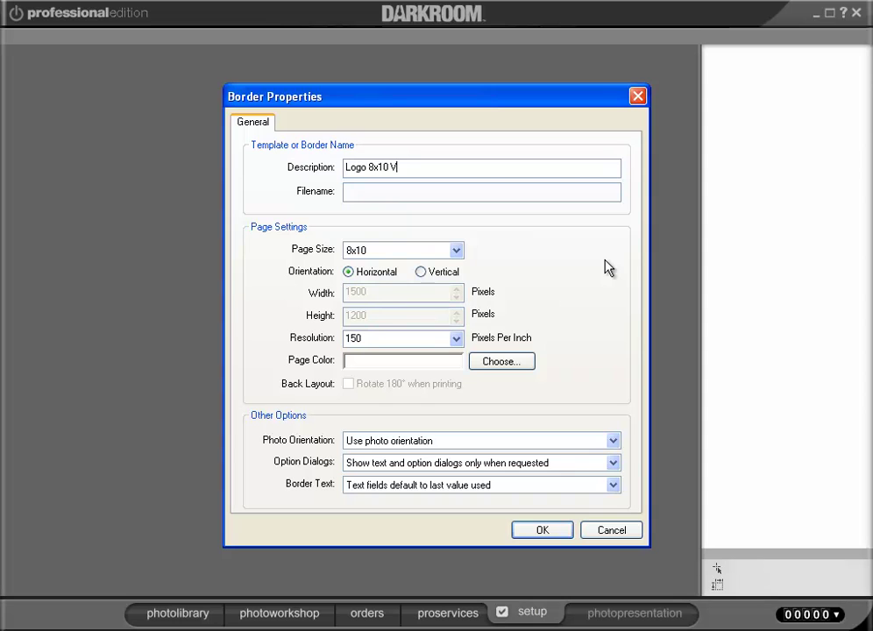
pyautogui.write('ertical')
pyautogui.click(422, 272)
pyautogui.click(541, 529)
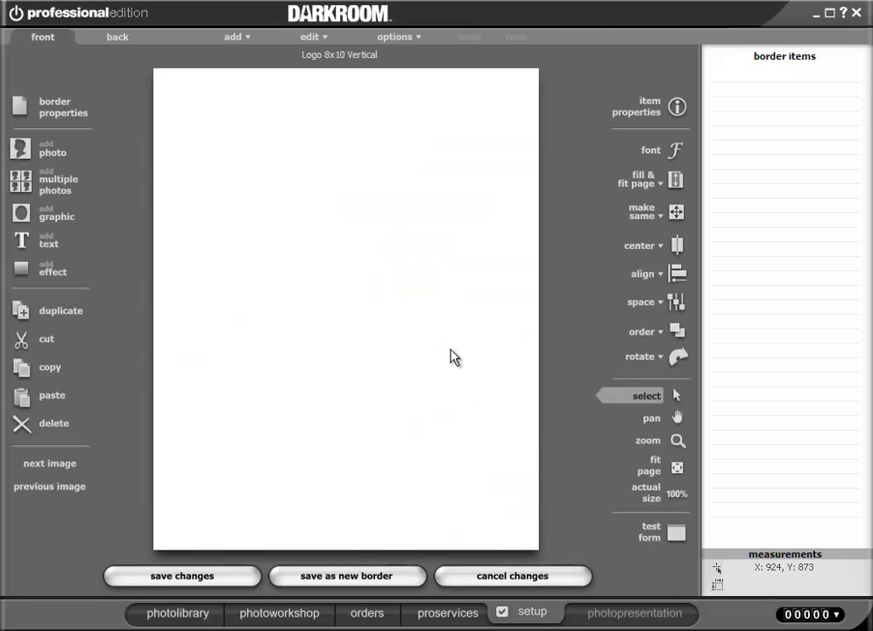
pyautogui.click(53, 153)
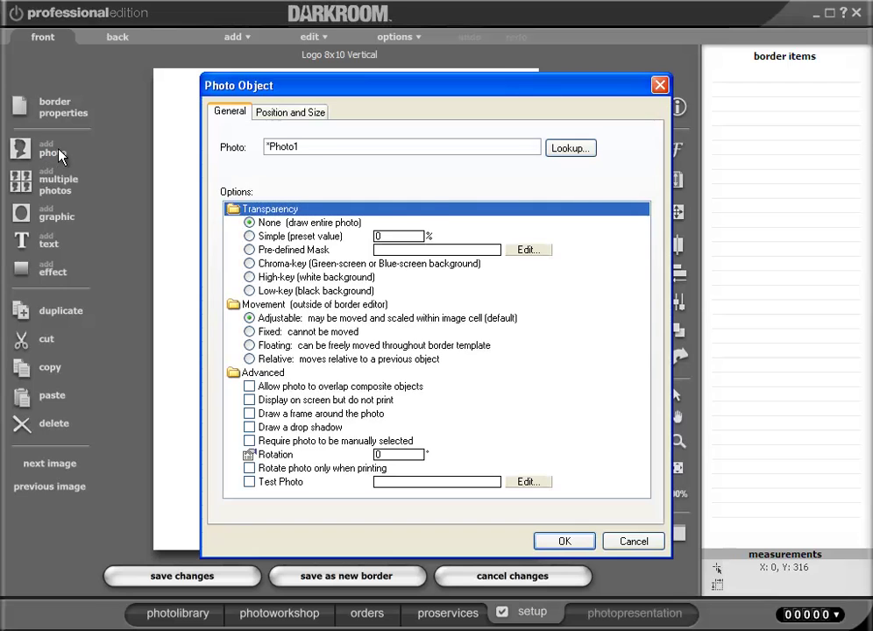
pyautogui.click(565, 541)
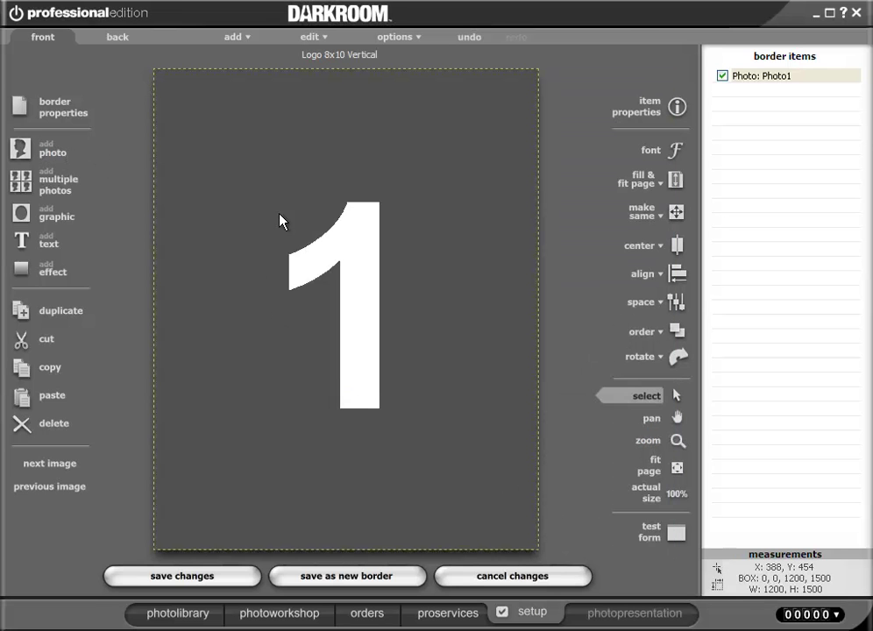
# Step: Add the graphic darkroom logo col.png near the page's lower-right corner, at about X 460, Y 1120, and save the border as Logo 8x10 Vertical.crd
pyautogui.click(58, 221)
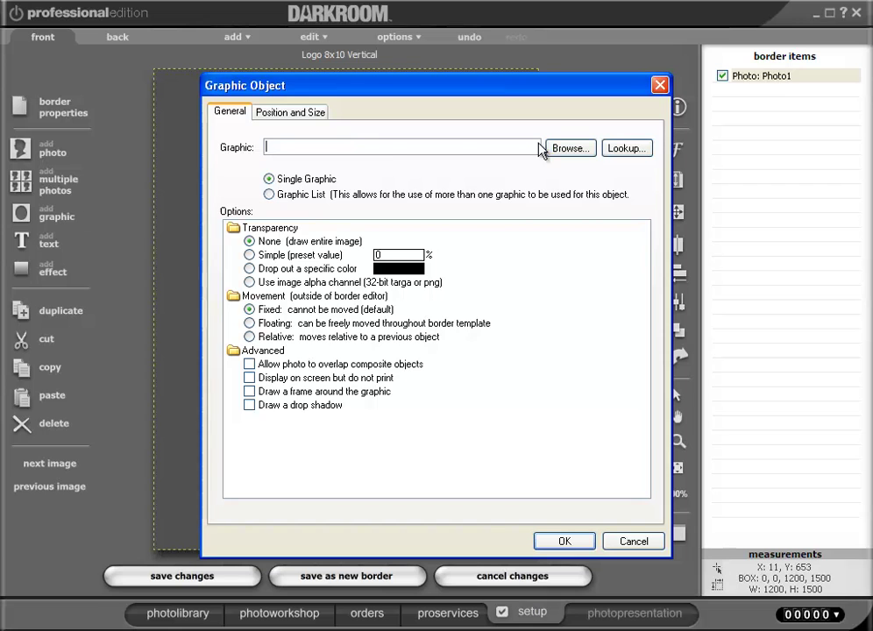
pyautogui.click(565, 148)
pyautogui.click(467, 154)
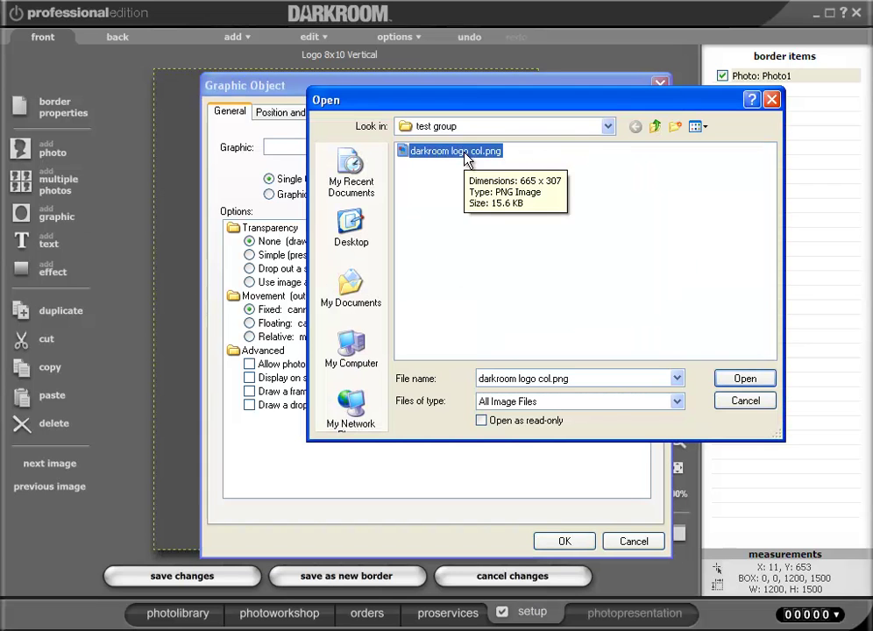
pyautogui.click(756, 382)
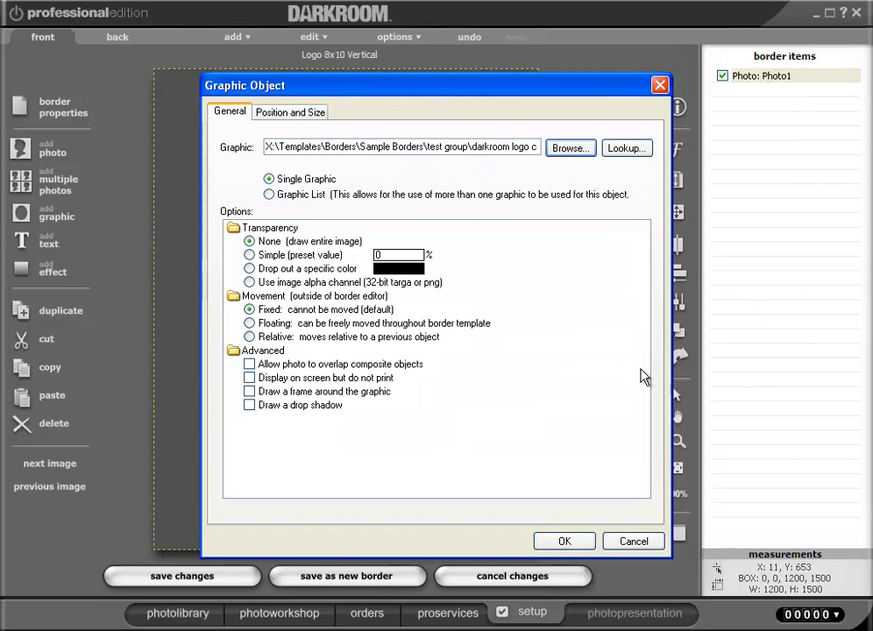
pyautogui.click(565, 542)
pyautogui.moveTo(417, 289); pyautogui.dragTo(478, 456)
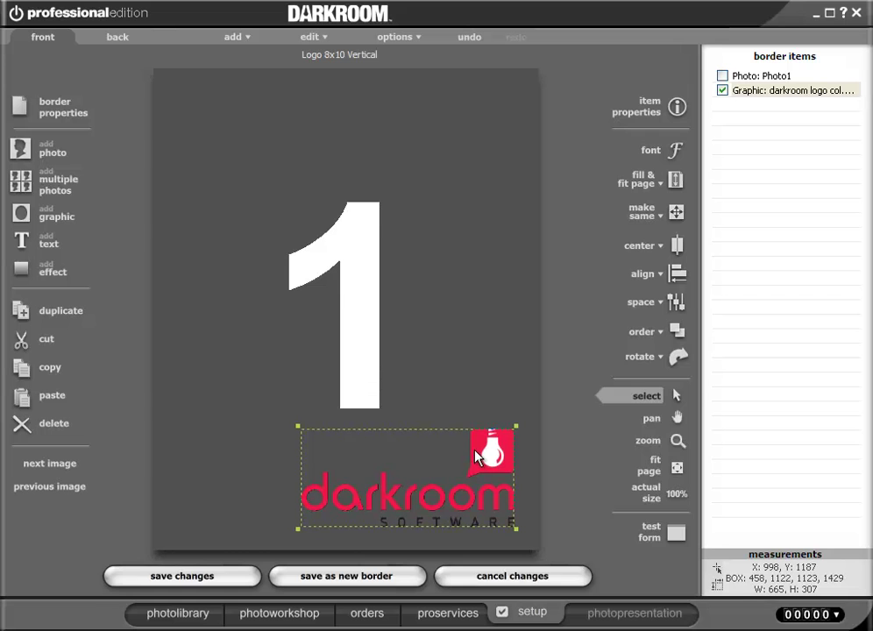
pyautogui.click(225, 579)
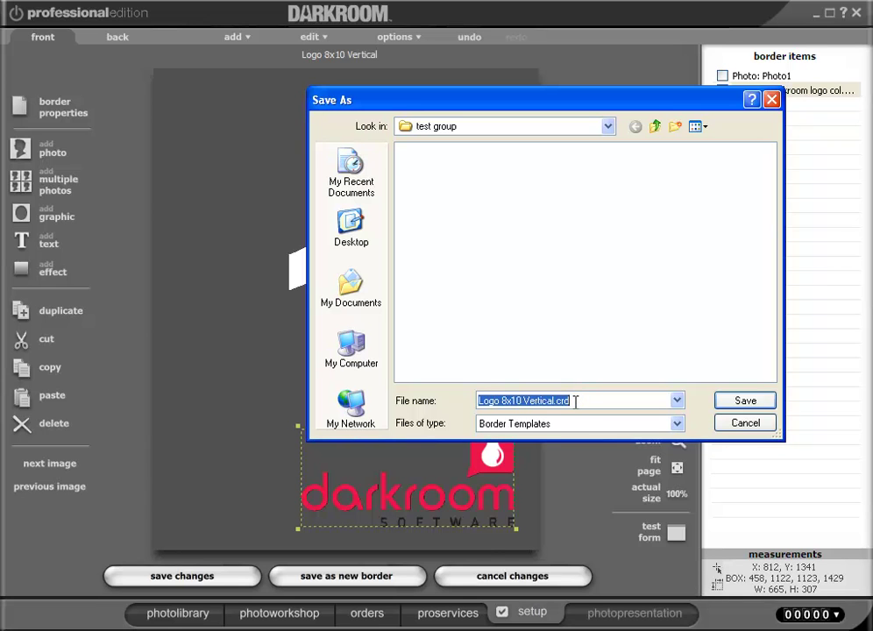
pyautogui.click(743, 402)
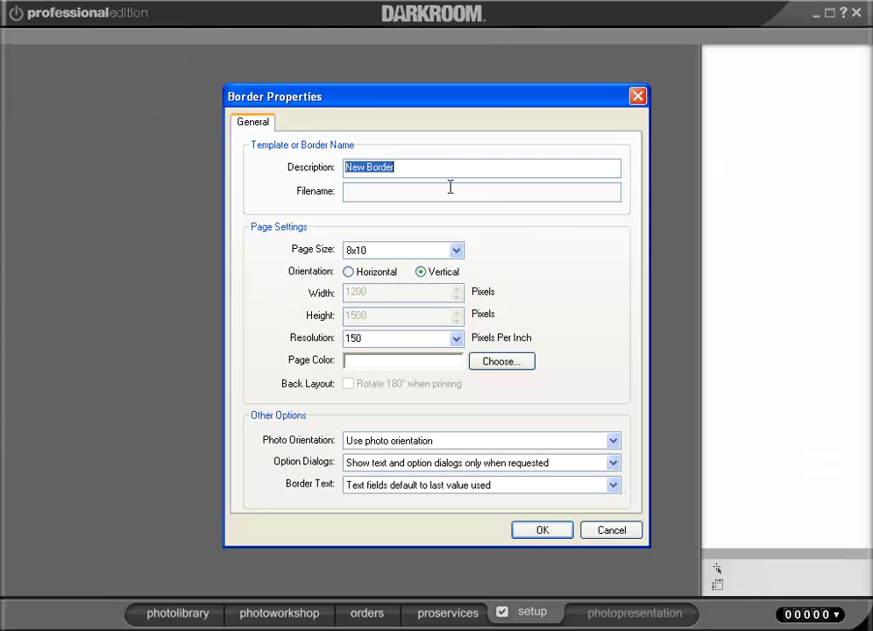
# Step: Create a second 8x10 border, "Logo 8x10 Horizontal", with horizontal orientation, and add a full-page photo placeholder using the default options
pyautogui.write('Logo 8x10 Horizontal')
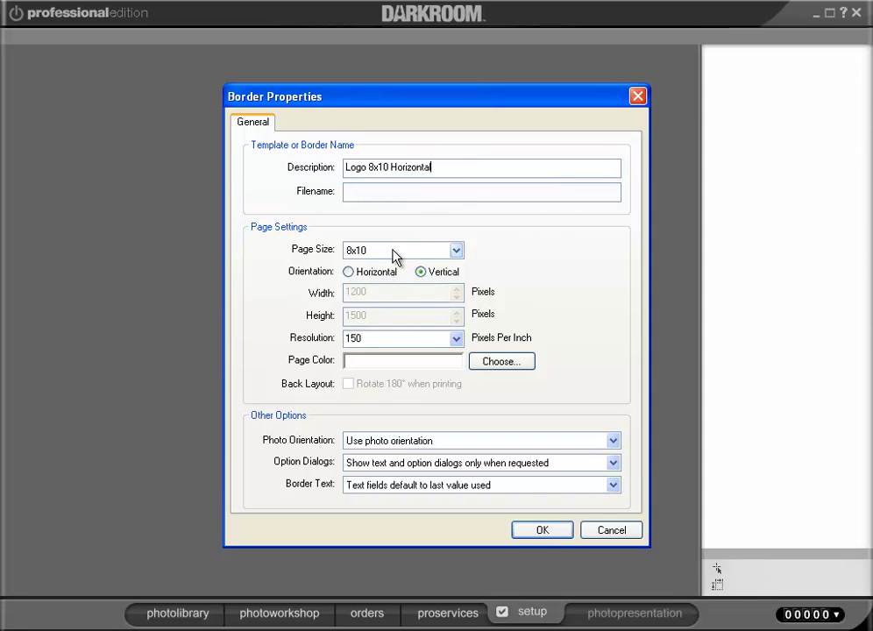
pyautogui.click(351, 273)
pyautogui.click(543, 529)
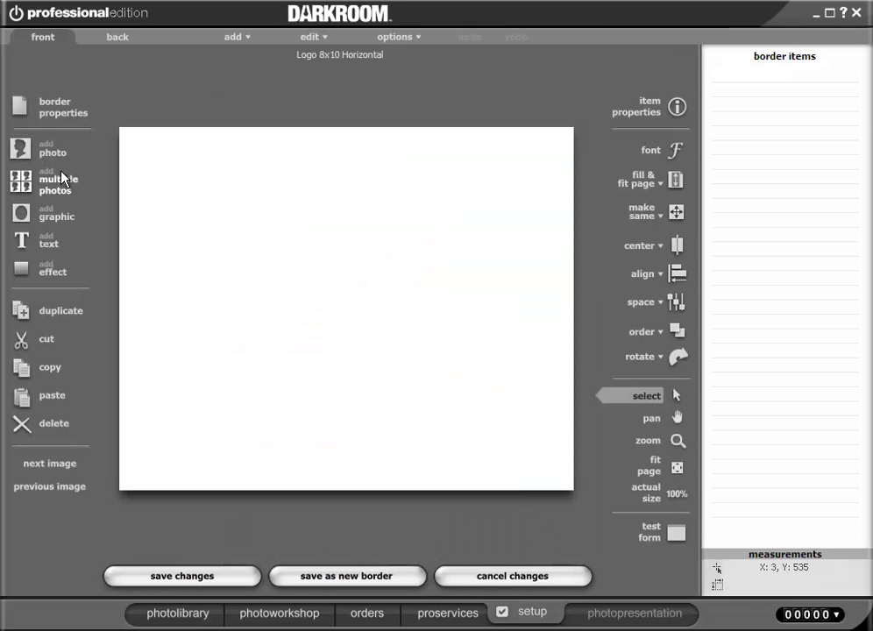
pyautogui.click(53, 152)
pyautogui.click(562, 541)
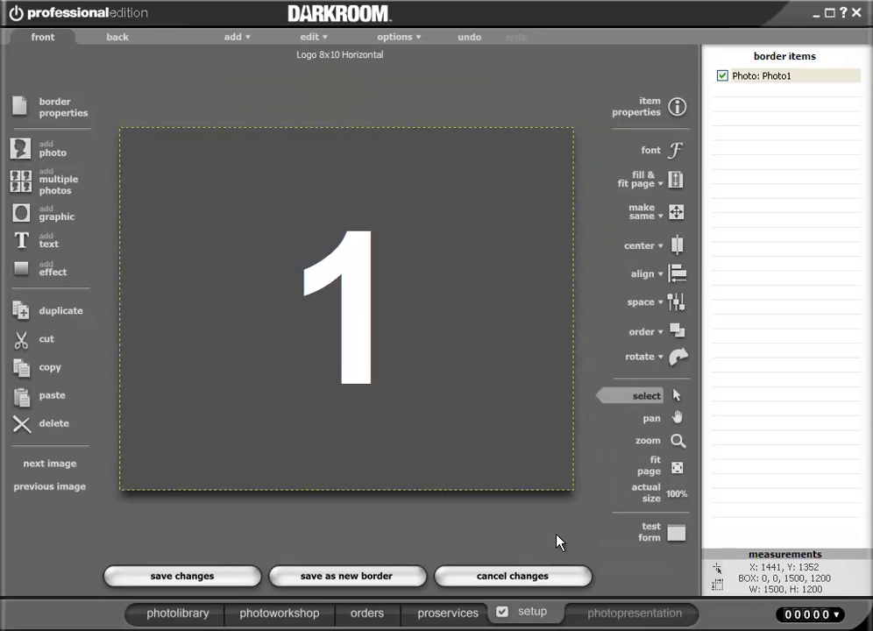
# Step: Add darkroom logo col.png near the horizontal page's lower-right corner, at about X 770, Y 820, and save the border as Logo 8x10 Horizontal.crd
pyautogui.click(63, 223)
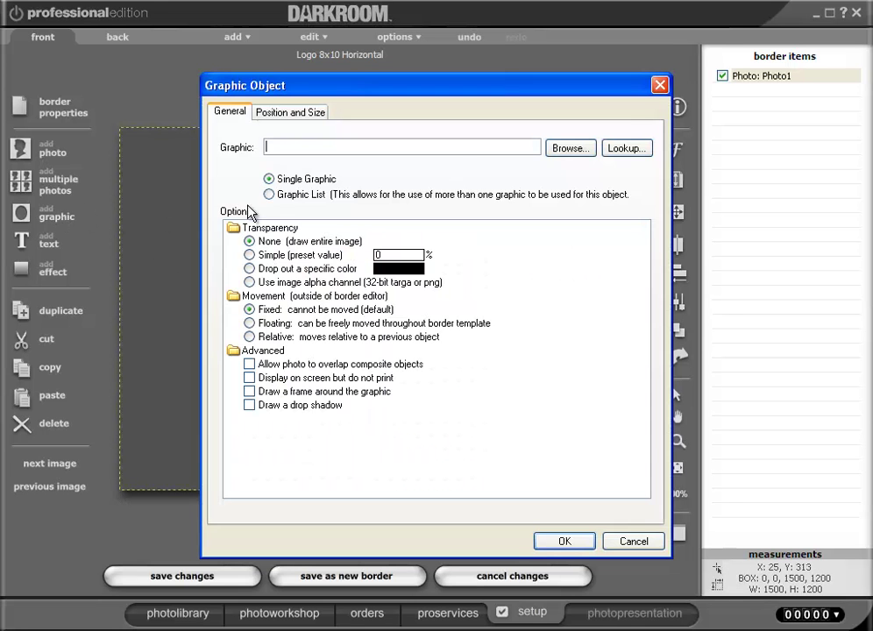
pyautogui.click(559, 150)
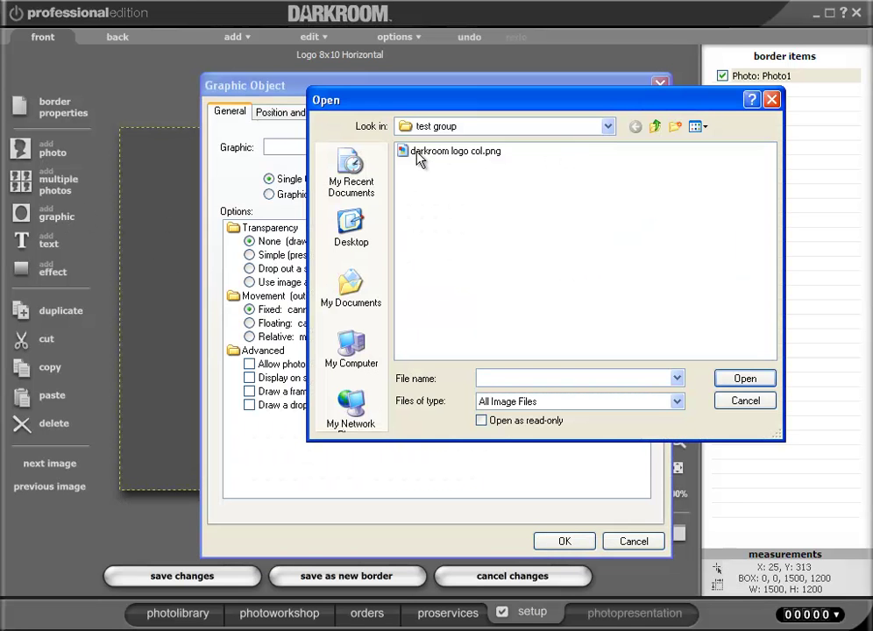
pyautogui.click(430, 152)
pyautogui.click(724, 383)
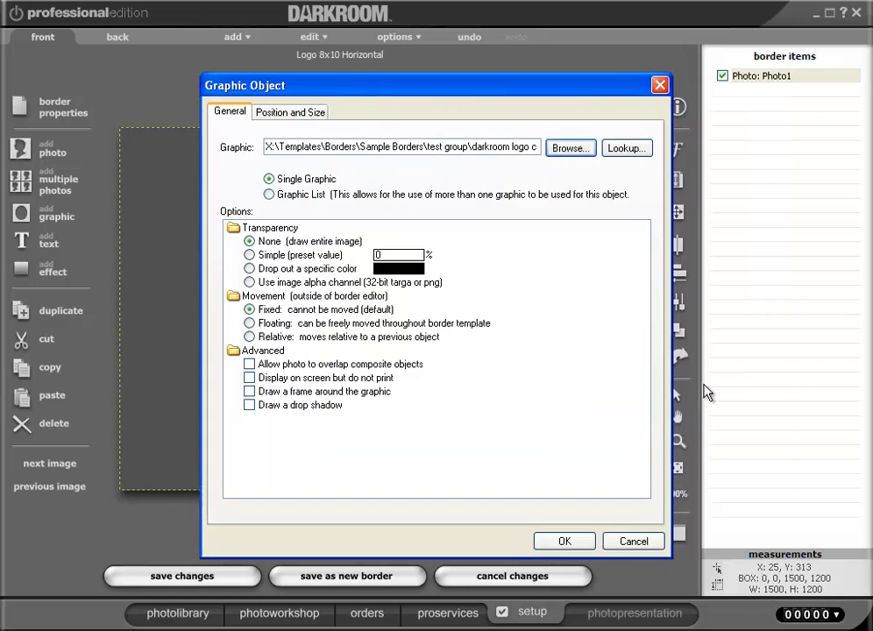
pyautogui.click(588, 540)
pyautogui.moveTo(418, 294); pyautogui.dragTo(521, 412)
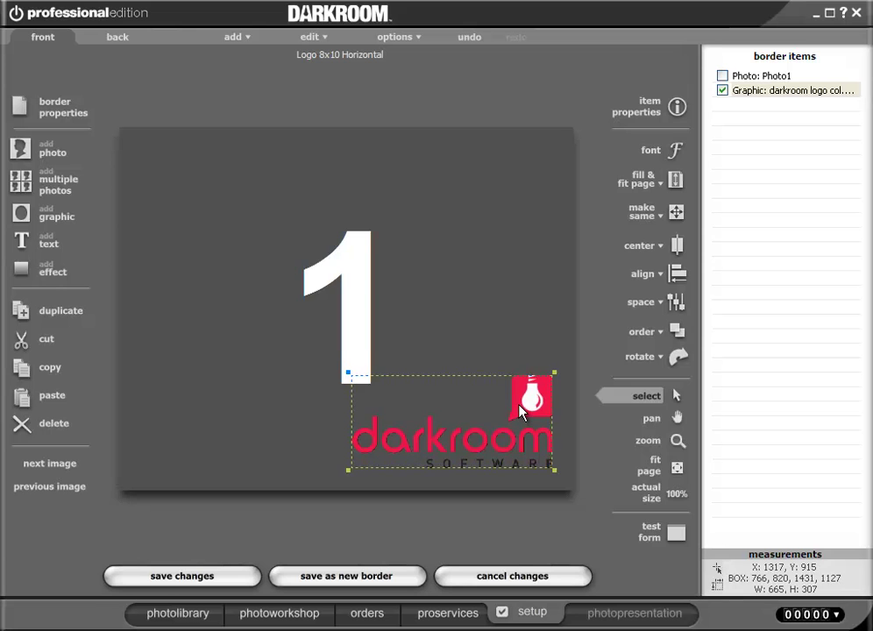
pyautogui.click(167, 579)
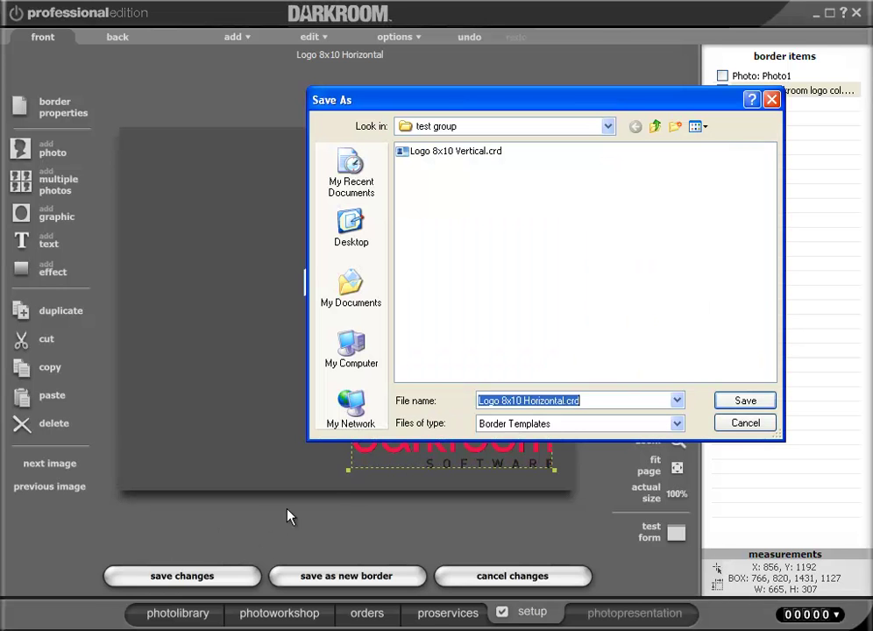
pyautogui.click(759, 404)
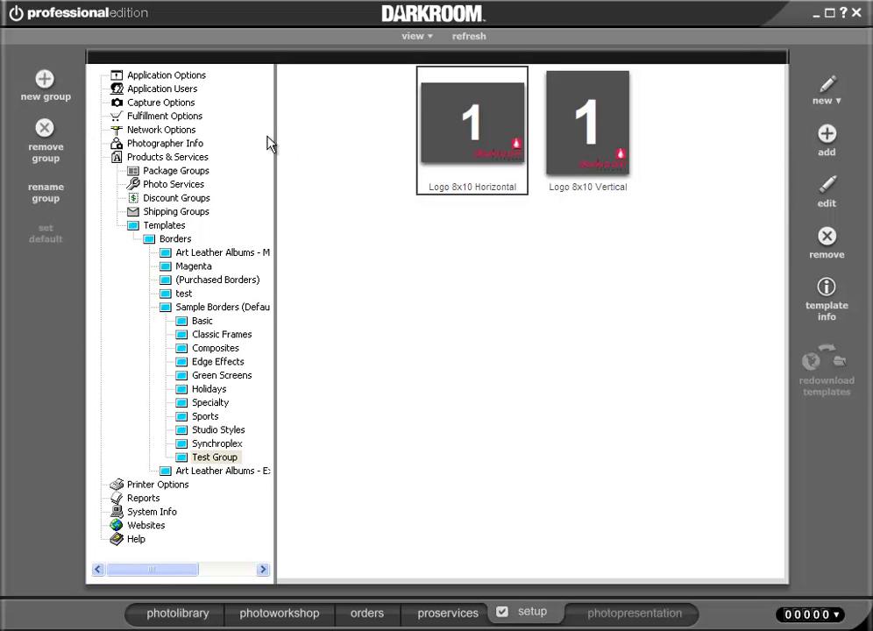
# Step: In the tethered capture Auto Print settings, assign the Logo 8x10 Horizontal border from the test group to the 8x10 print item
pyautogui.click(182, 103)
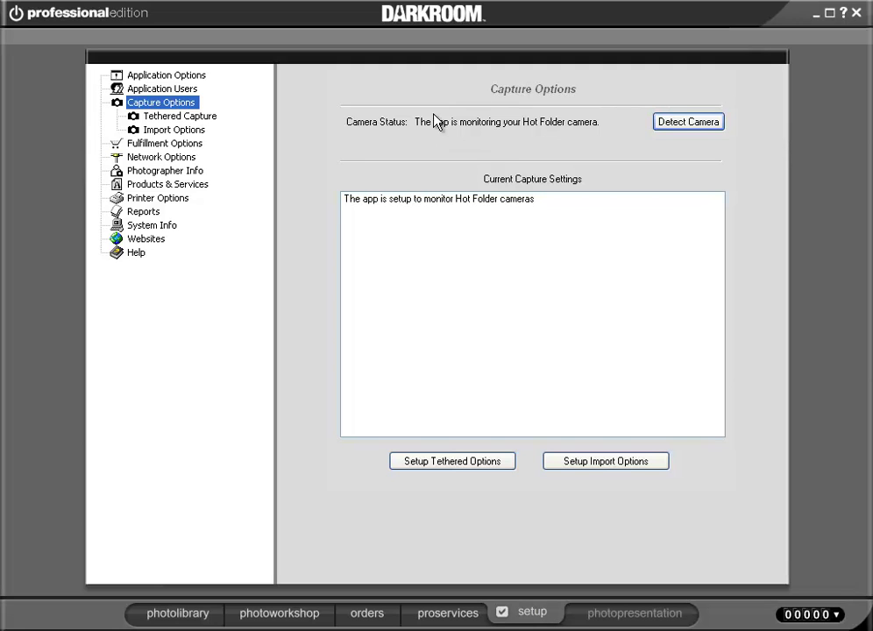
pyautogui.click(209, 120)
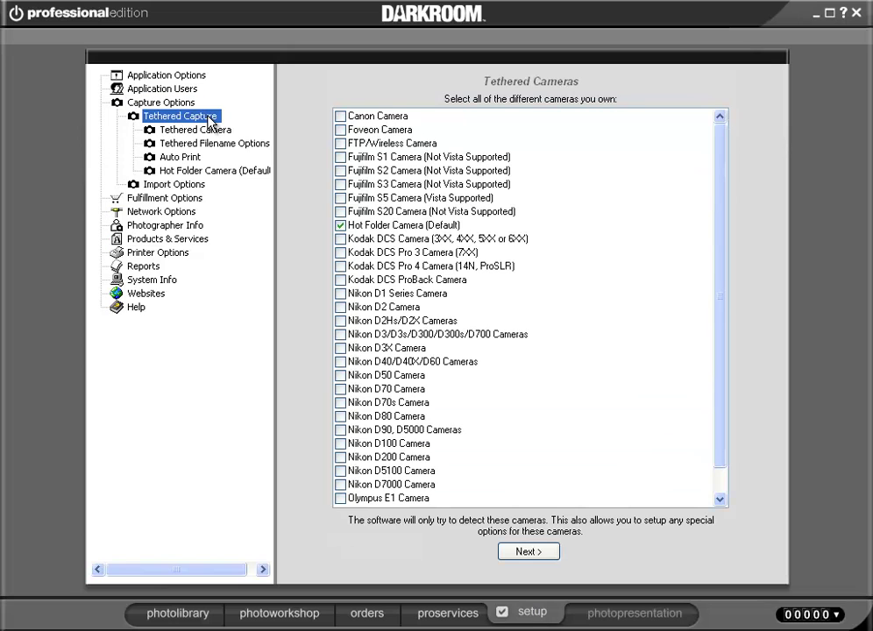
pyautogui.click(190, 161)
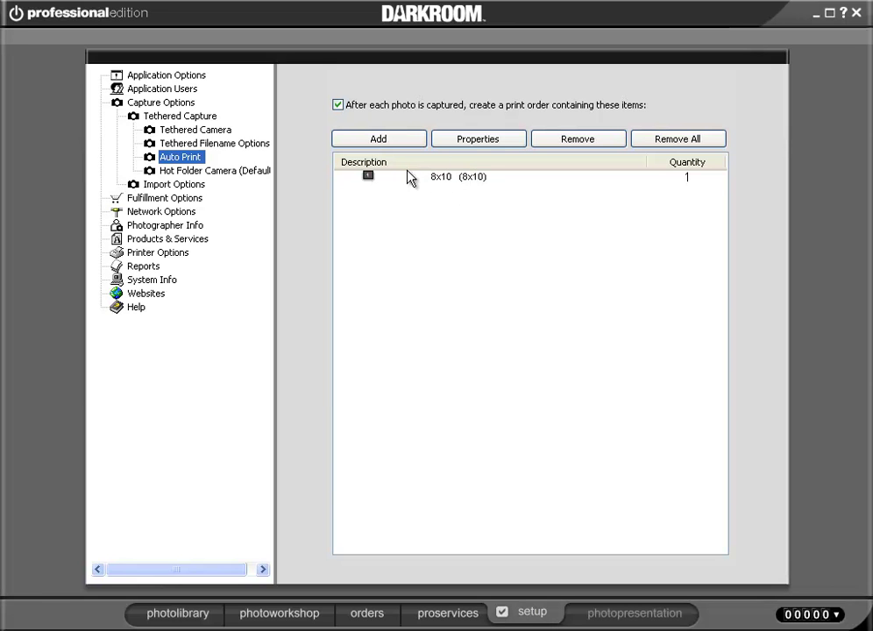
pyautogui.click(454, 180)
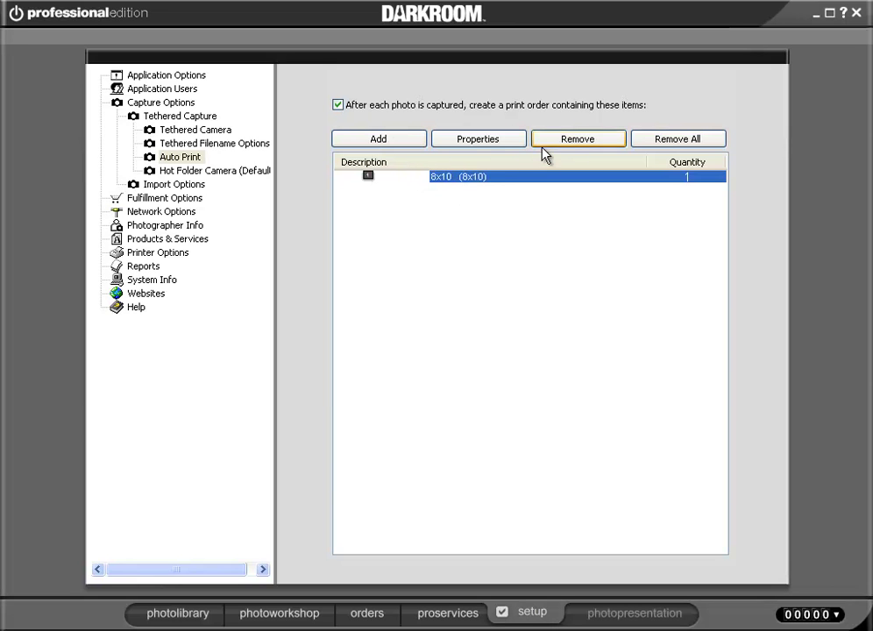
pyautogui.click(503, 144)
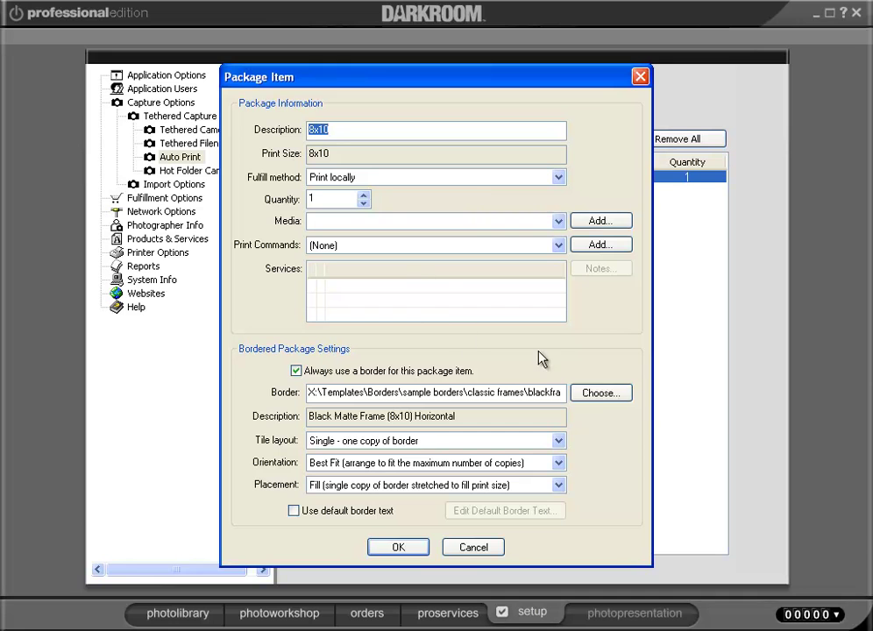
pyautogui.click(596, 394)
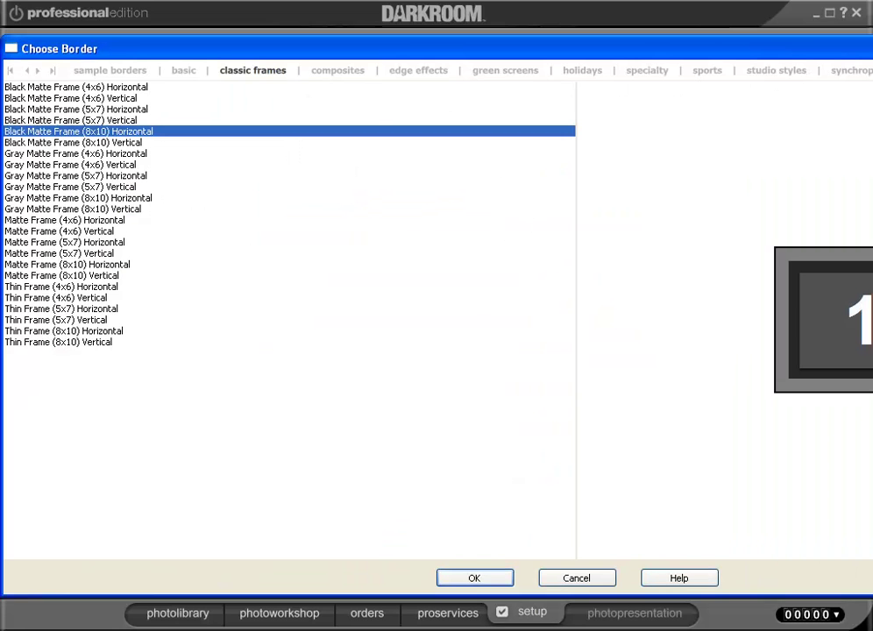
pyautogui.click(184, 72)
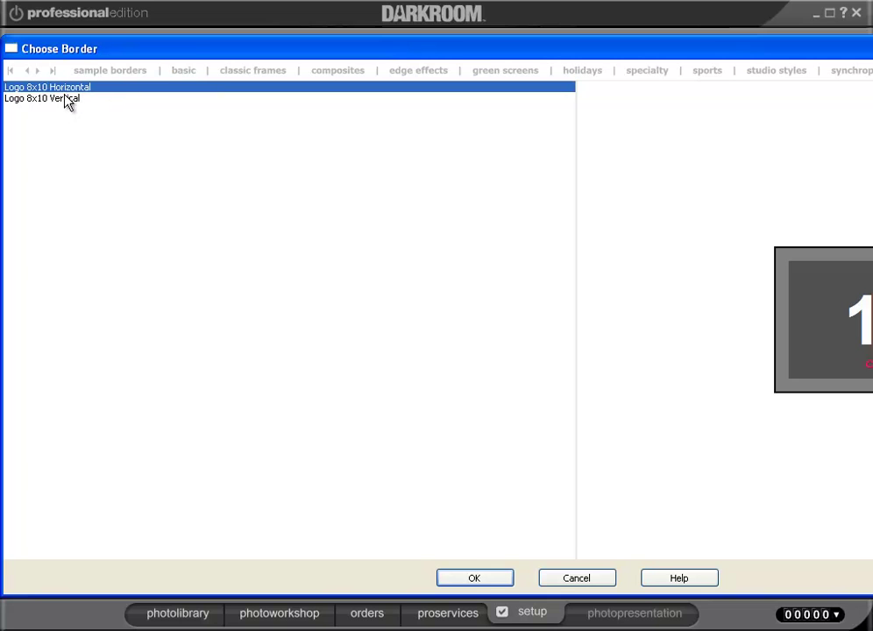
pyautogui.click(487, 580)
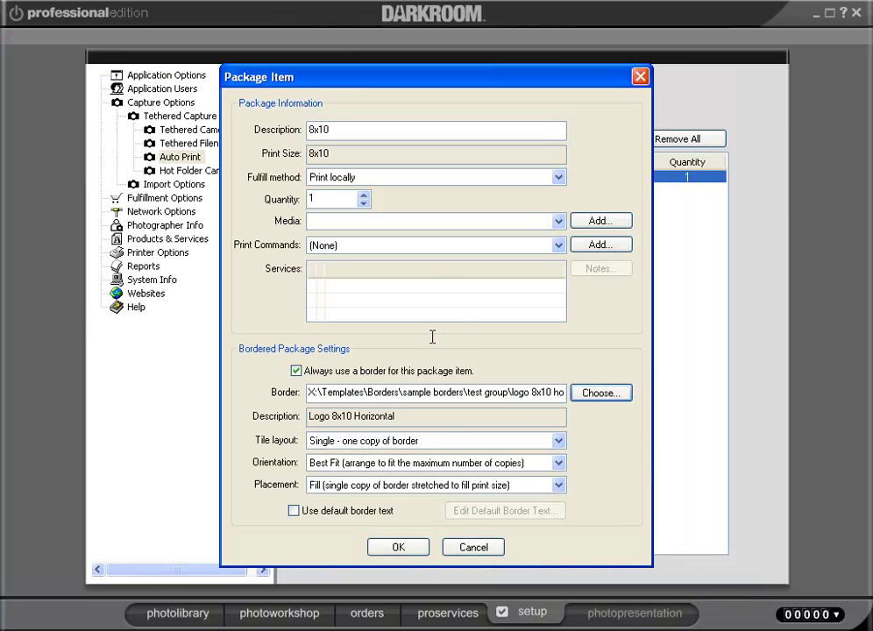
pyautogui.click(402, 549)
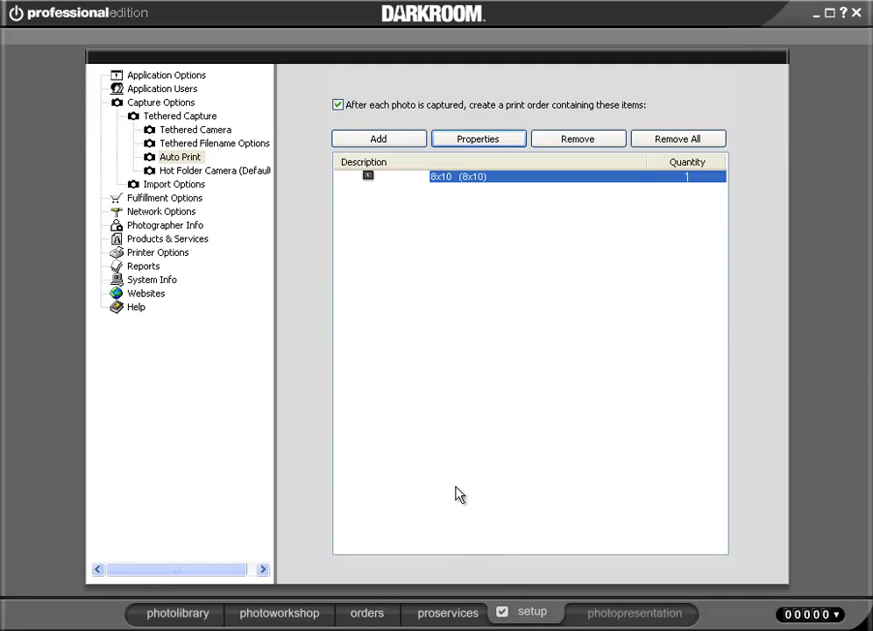
# Step: Review the output folder, file type and filename format of the 8x10 raster image printer
pyautogui.click(180, 254)
pyautogui.doubleClick(421, 99)
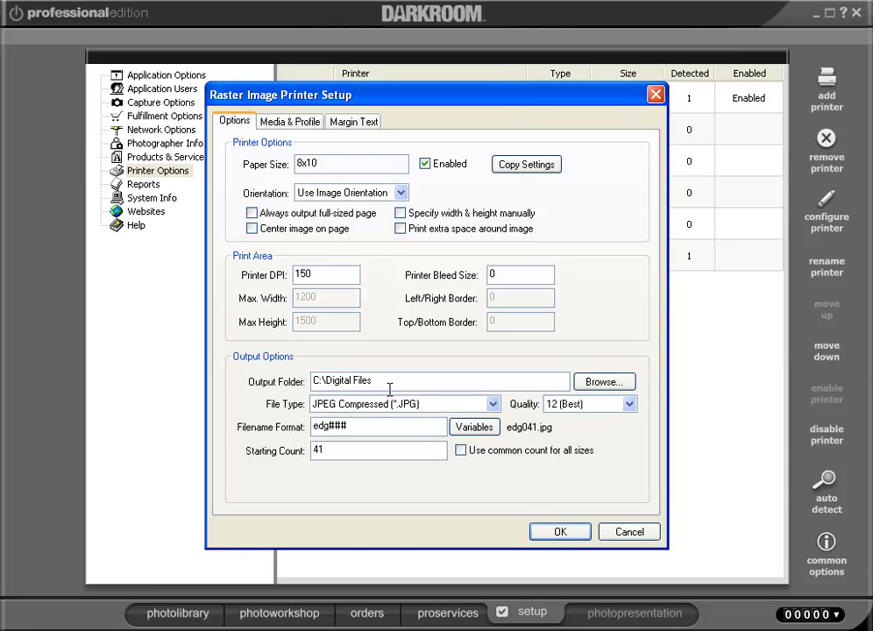
pyautogui.click(570, 530)
# Step: Switch to the photo workshop, view the images in the Digital Files folder, and return to the workshop window
pyautogui.click(299, 615)
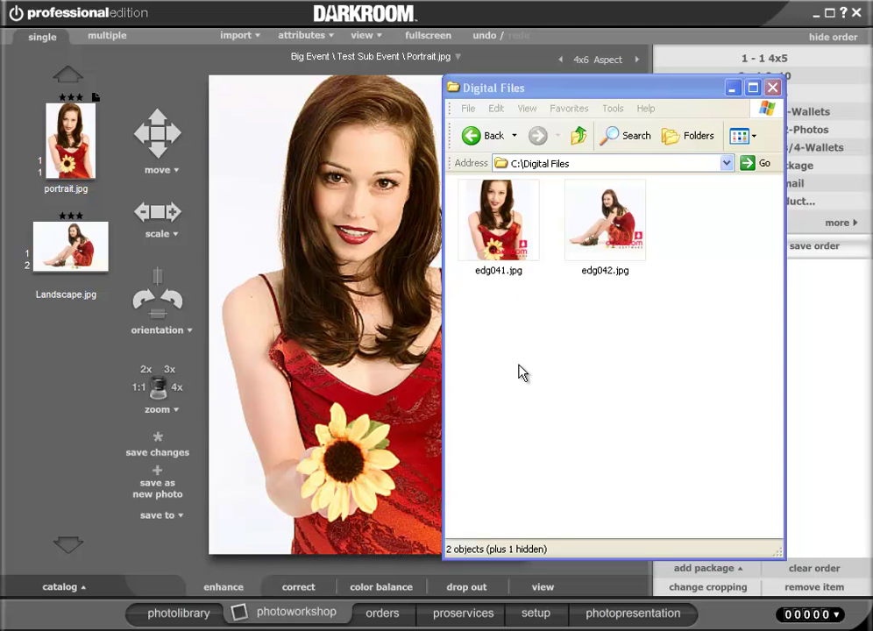
pyautogui.click(86, 451)
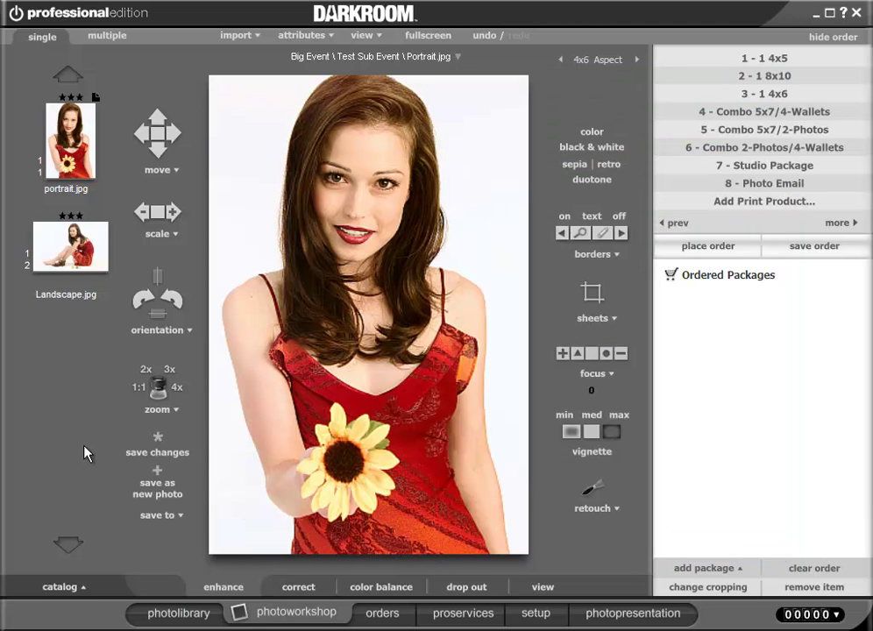